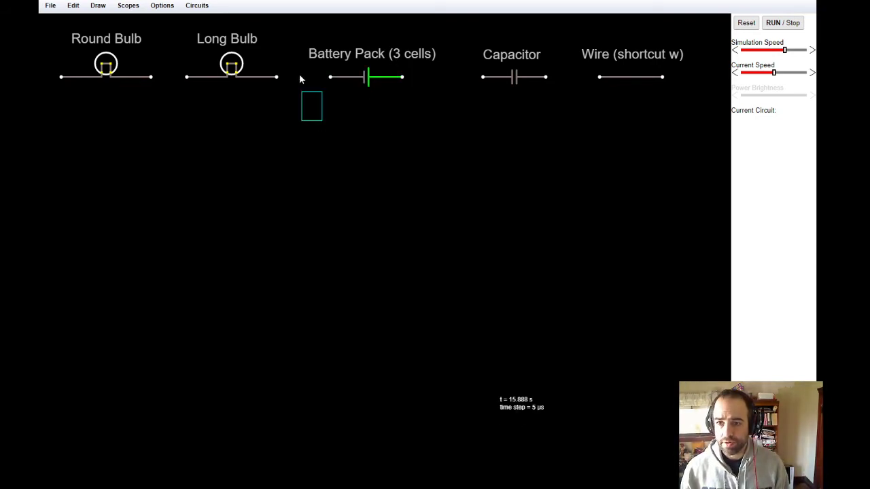
drag(368, 76, 233, 202)
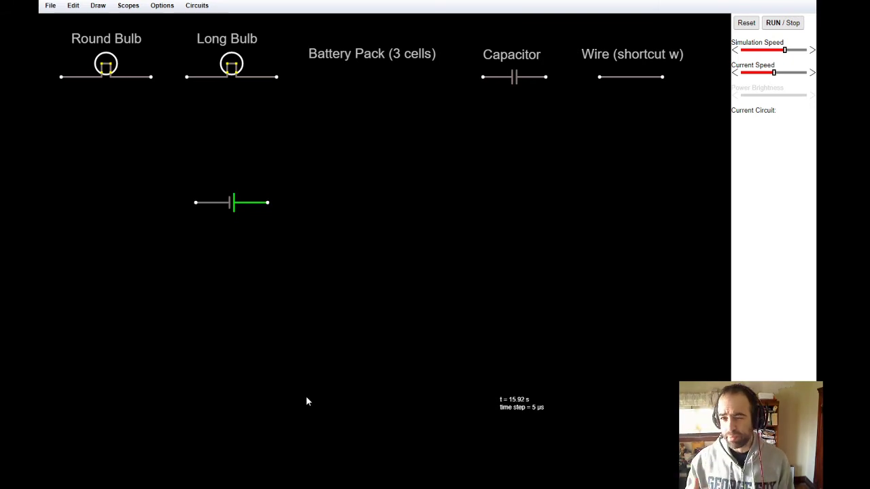
key(ctrl+z)
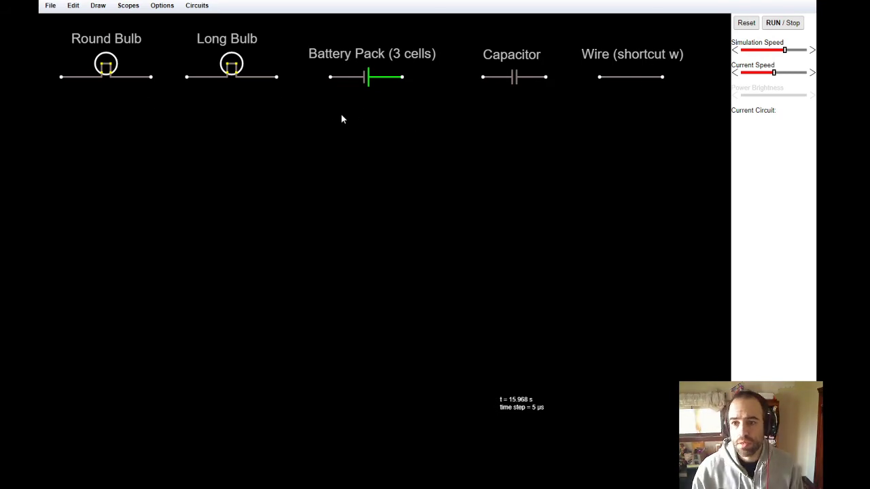
drag(319, 71, 413, 112)
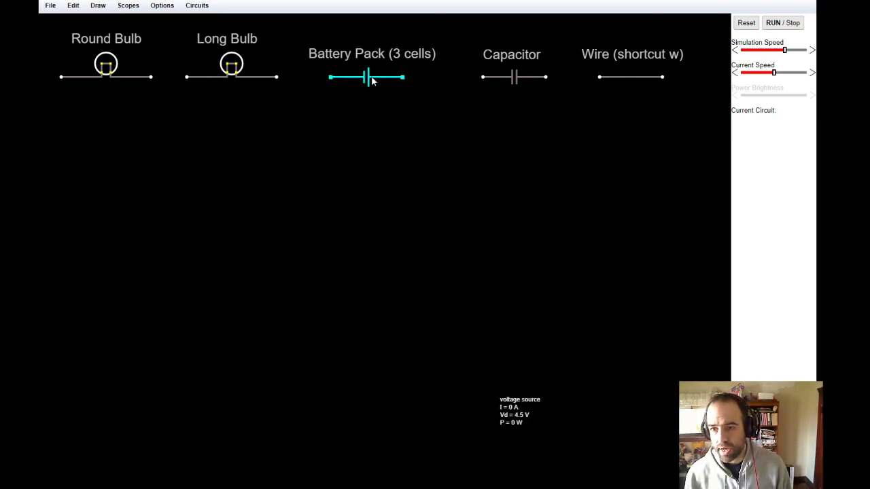
click(389, 240)
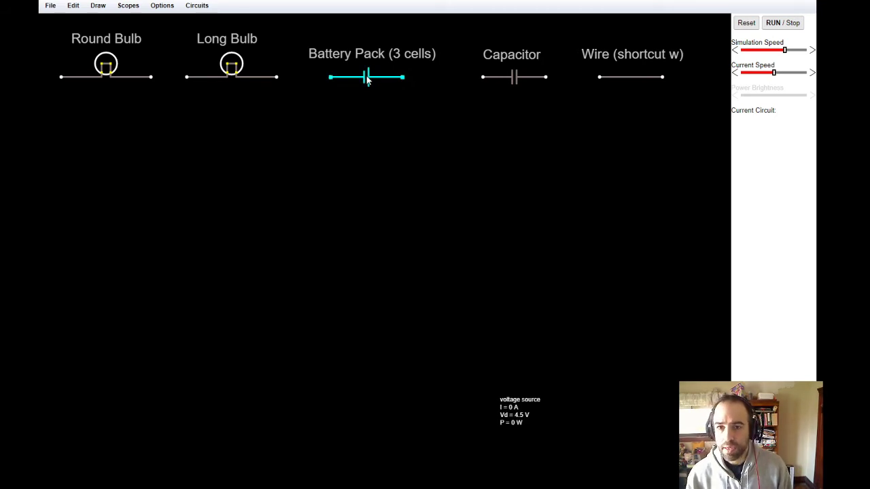
Duplicate the Battery Pack and move the copy into the empty workspace below the Long Bulb
click(74, 6)
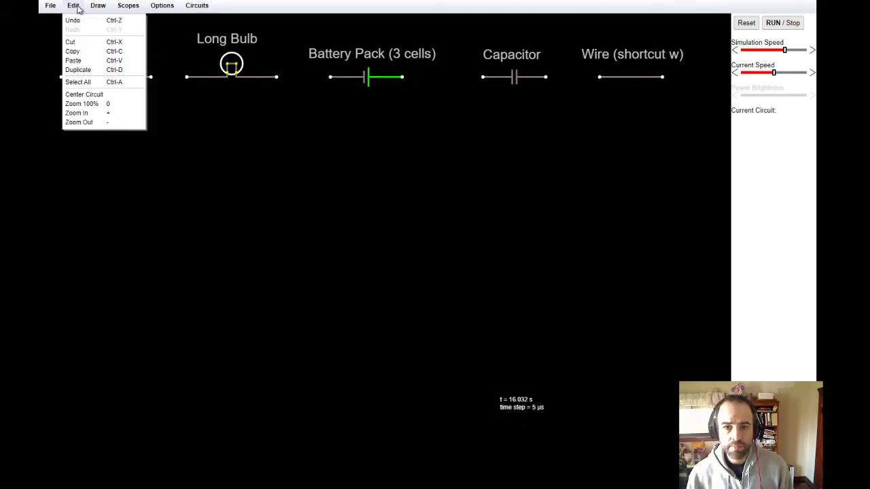
click(418, 91)
key(ctrl+d)
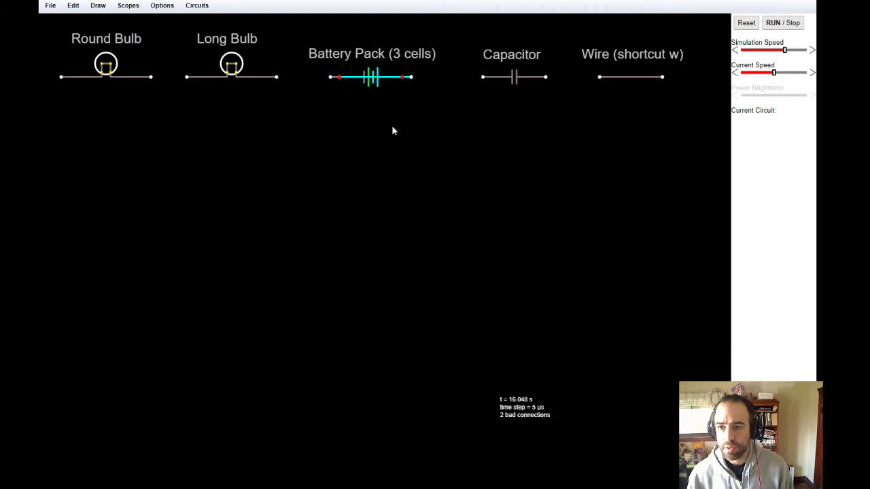
drag(380, 80, 260, 222)
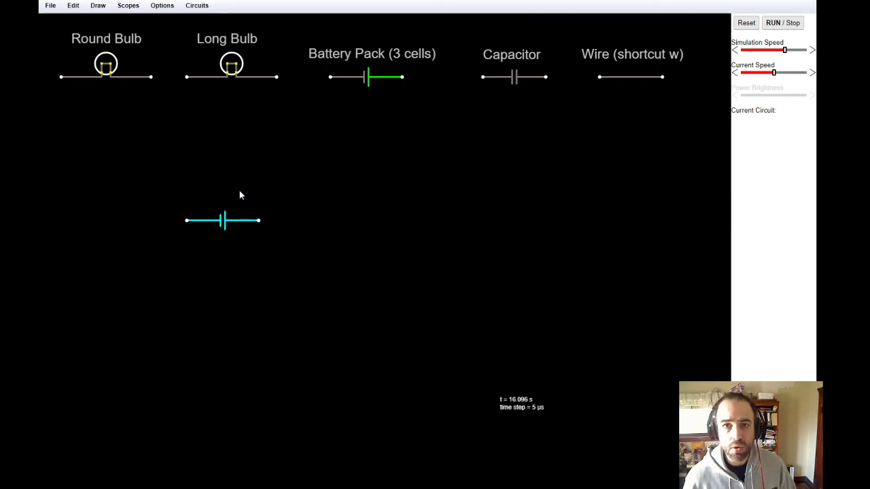
Turn the copied battery upright with its positive end on top and place it below the Long Bulb
click(72, 5)
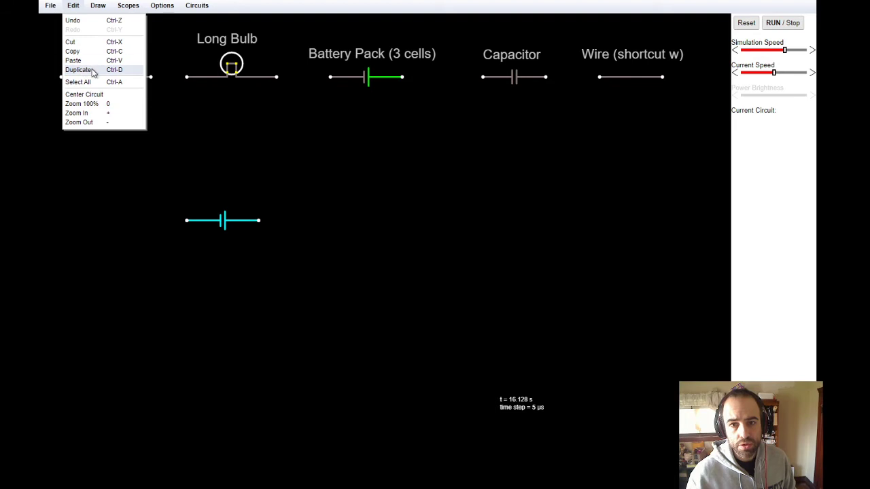
click(72, 5)
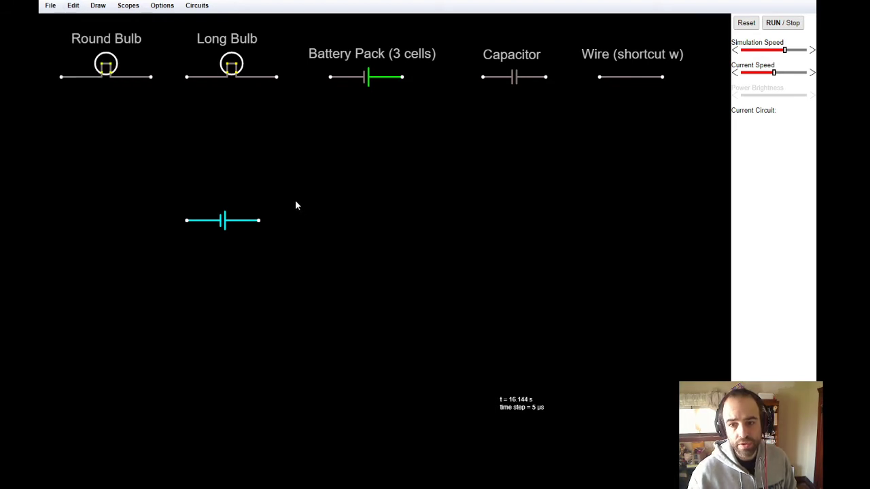
drag(258, 222, 234, 239)
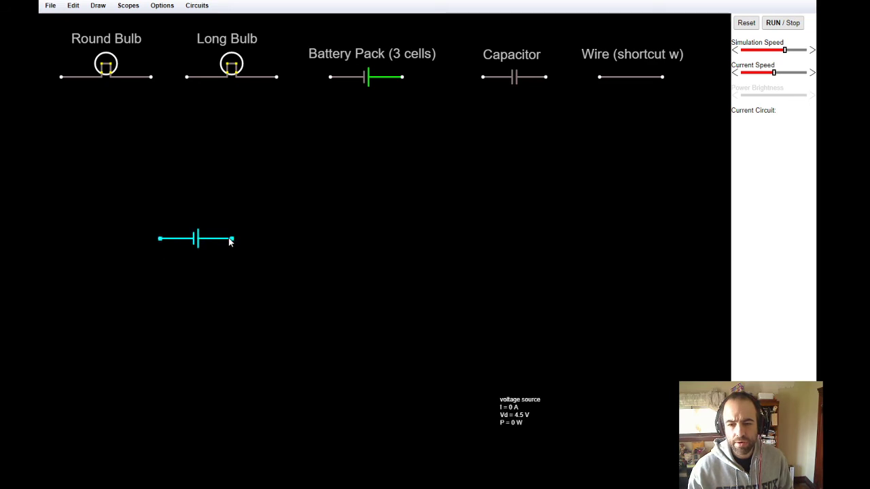
drag(235, 240, 161, 151)
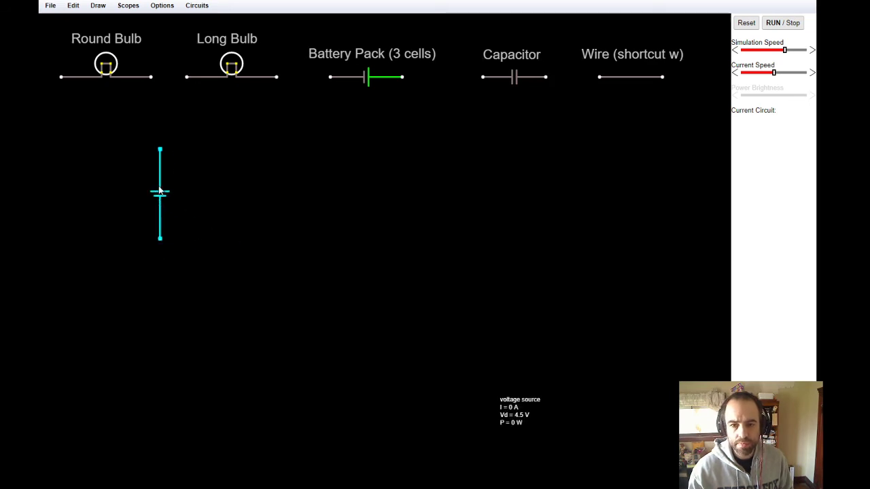
drag(161, 191, 219, 220)
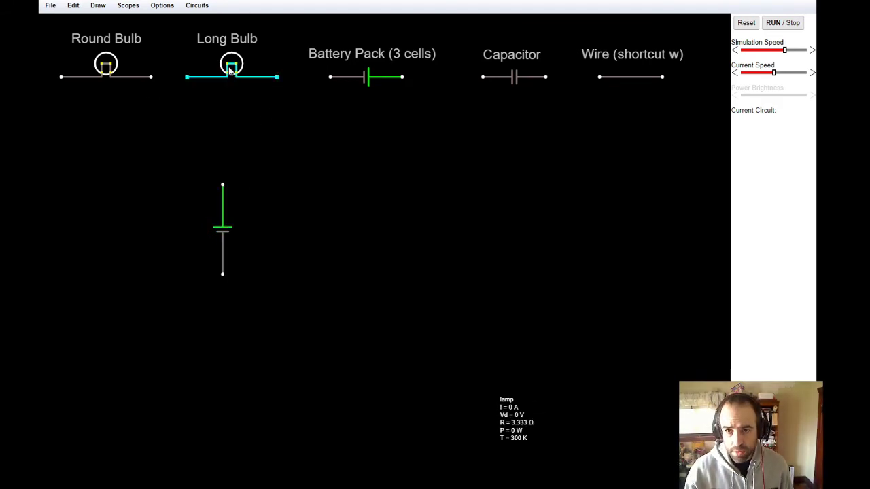
Place upright copies of the Long Bulb and the Round Bulb end to end beside the battery, with the long bulb on top
drag(231, 69, 306, 209)
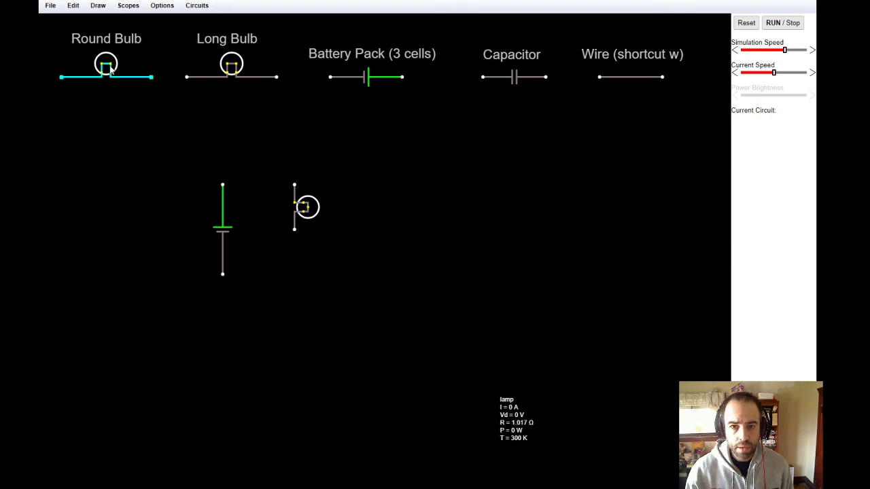
key(ctrl+d)
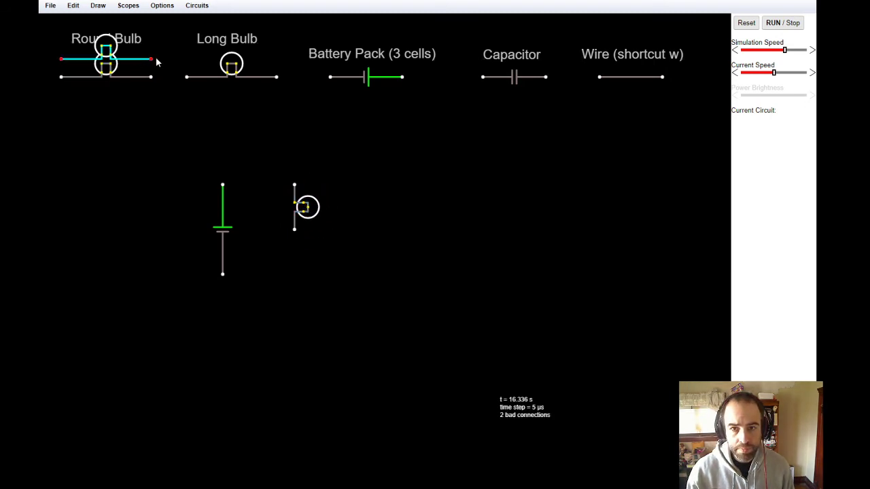
drag(120, 52, 295, 273)
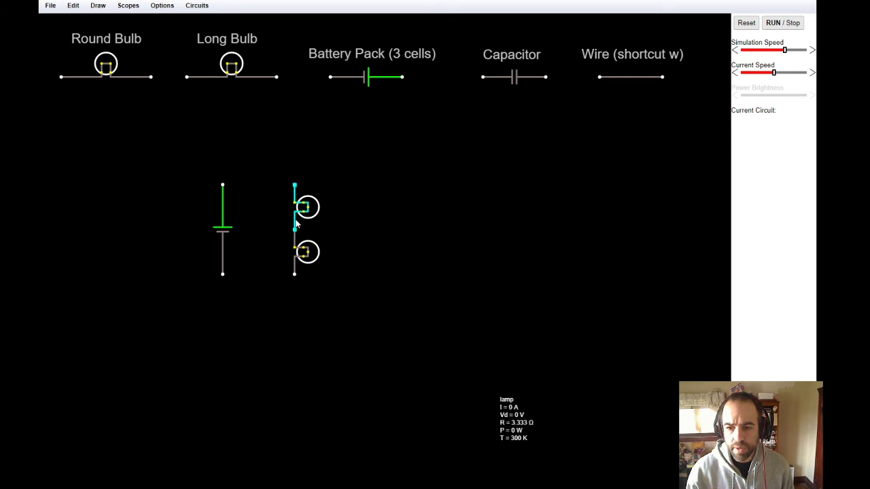
mouse_move(295, 229)
mouse_down()
mouse_move(295, 214)
mouse_move(367, 211)
mouse_move(313, 131)
mouse_move(308, 177)
mouse_move(493, 227)
mouse_move(509, 150)
mouse_move(286, 189)
mouse_move(359, 245)
mouse_move(295, 223)
mouse_move(299, 207)
mouse_move(299, 216)
mouse_up()
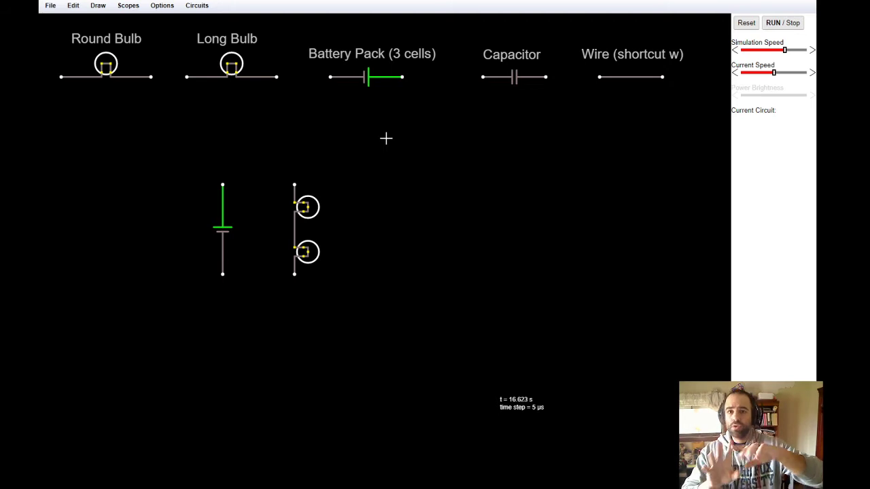
Try drawing loose wires in the empty area beside the bulbs and remove each one
drag(375, 140, 481, 173)
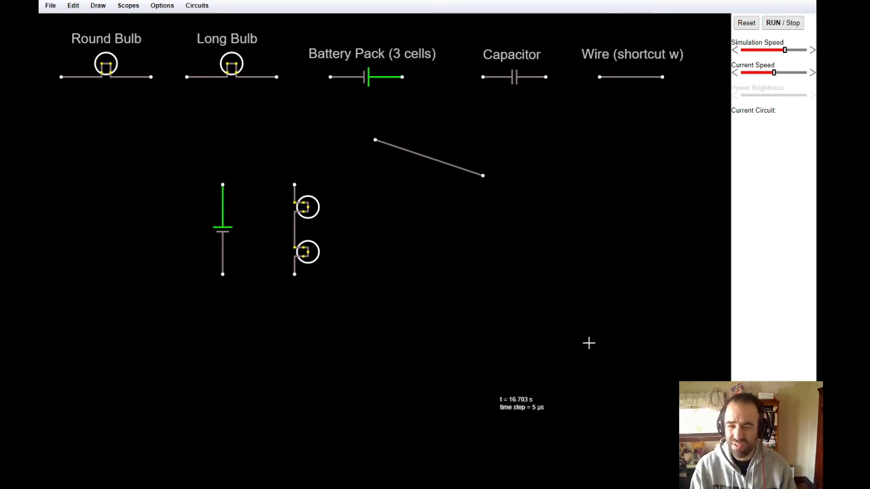
key(ctrl+z)
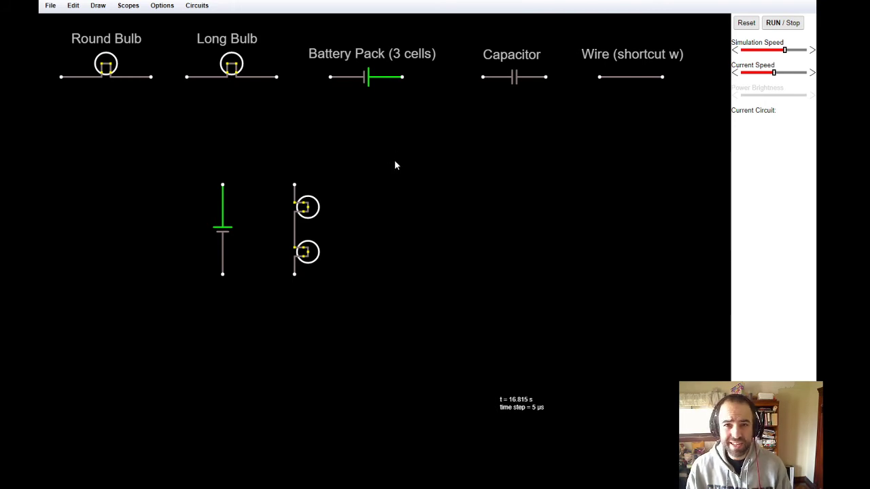
key(w)
drag(393, 159, 527, 201)
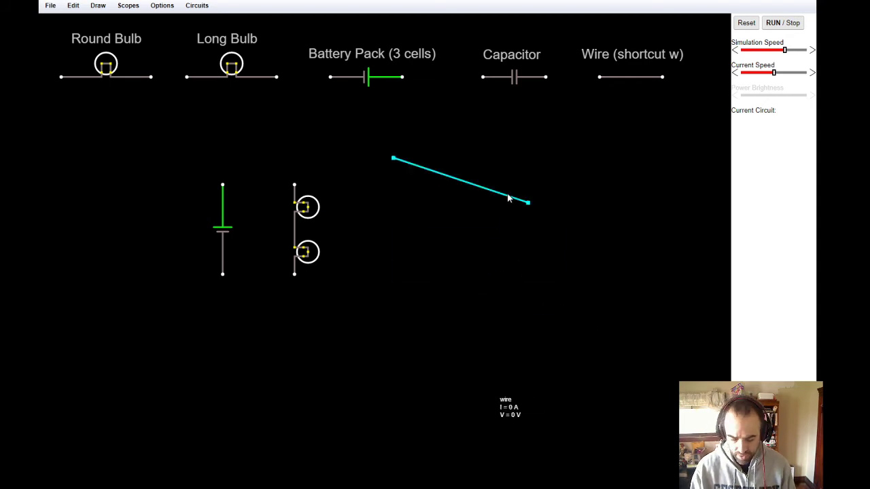
key(Delete)
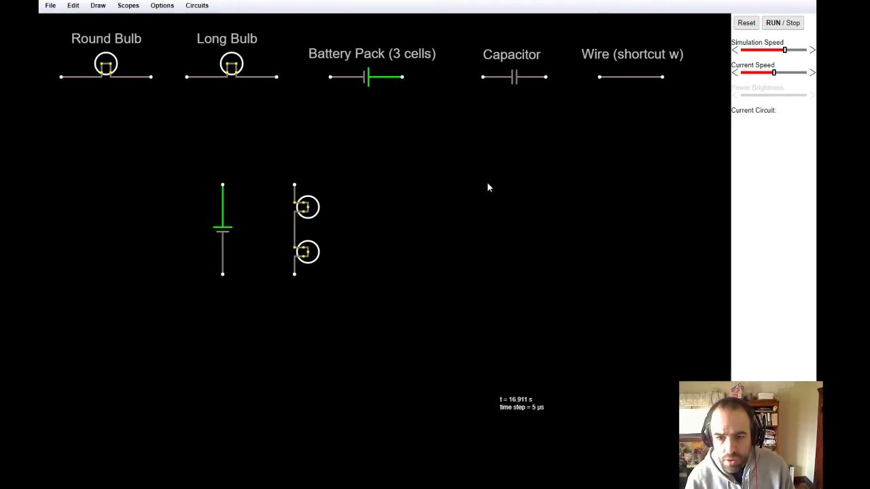
Close the series circuit with wires from the battery's top end to the long bulb and from the round bulb to the battery's bottom end
key(w)
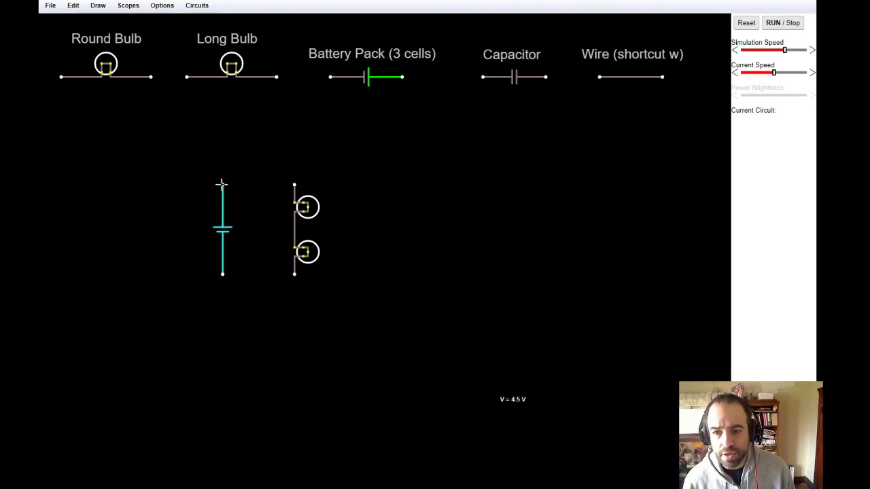
mouse_move(222, 185)
mouse_down()
mouse_move(283, 175)
mouse_move(294, 184)
mouse_up()
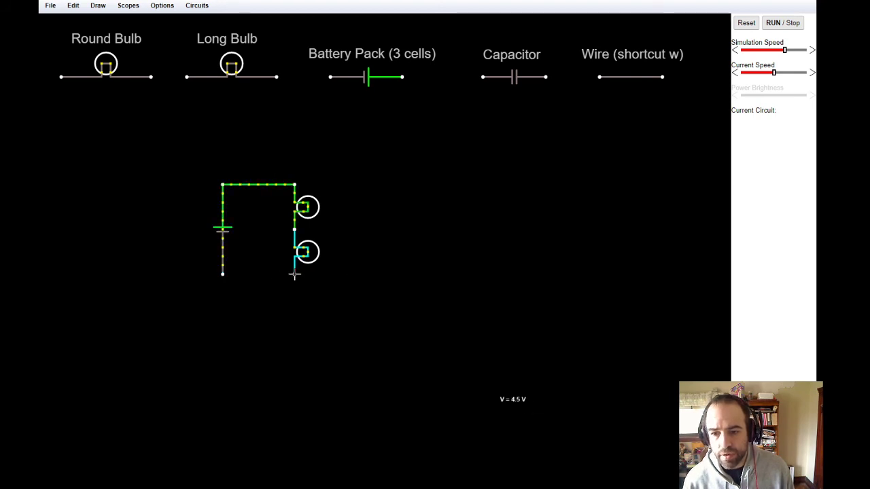
mouse_move(294, 274)
mouse_down()
mouse_move(222, 282)
mouse_move(223, 275)
mouse_up()
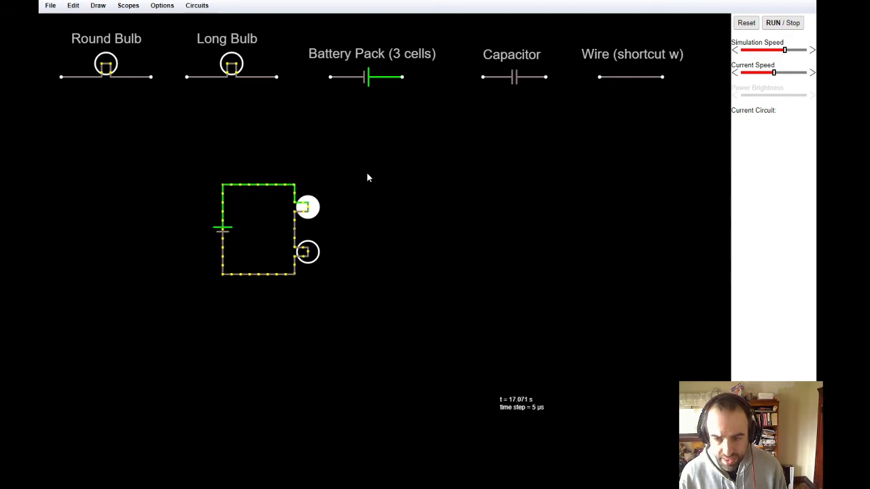
Add a text label "L" and place it next to the circuit's long bulb
key(t)
drag(365, 172, 391, 211)
double_click(424, 200)
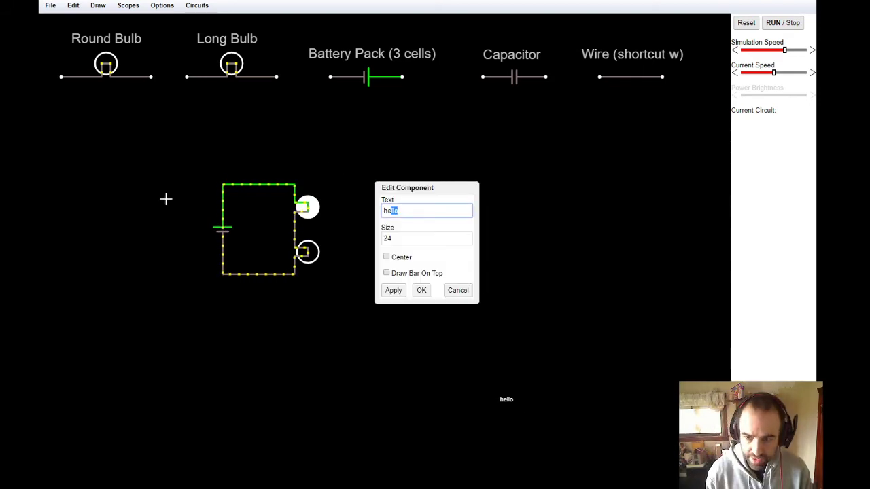
key(ctrl+a)
text(L)
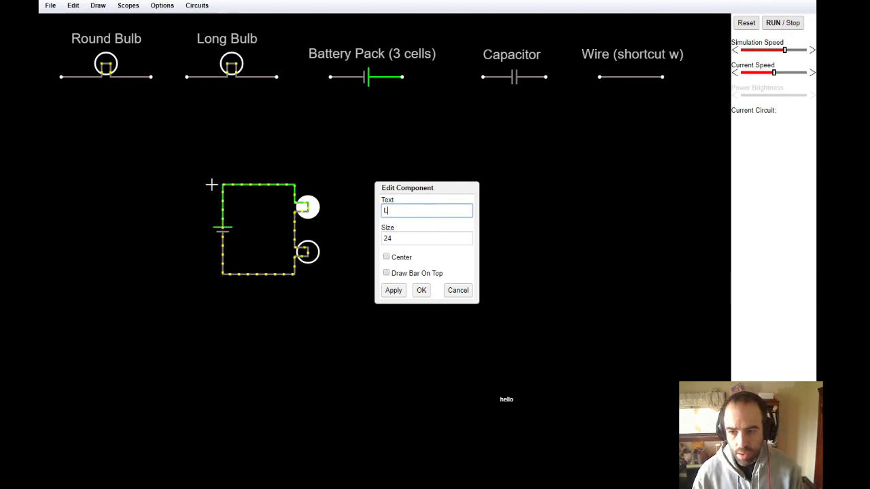
click(421, 291)
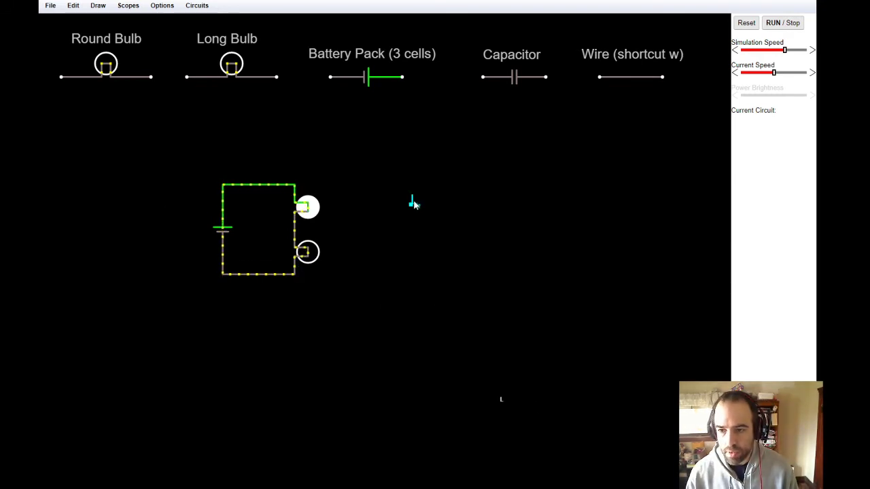
drag(412, 199, 332, 205)
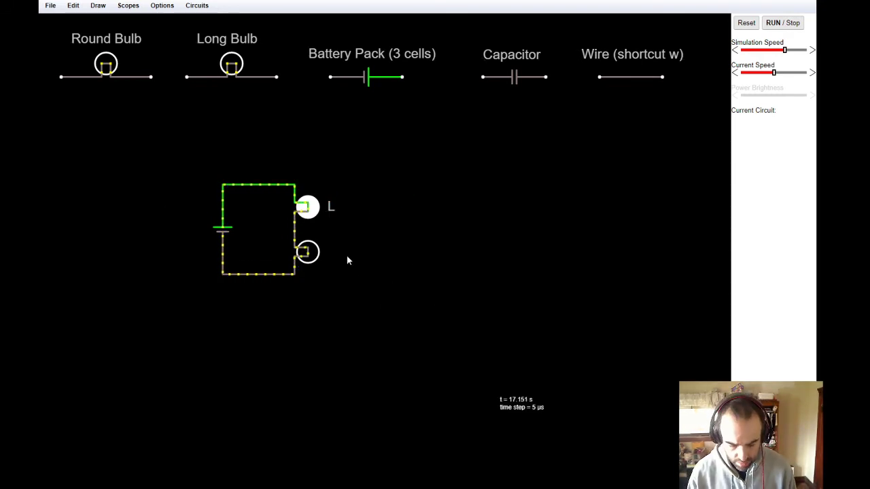
Add a text label "R" and place it next to the circuit's round bulb
click(376, 261)
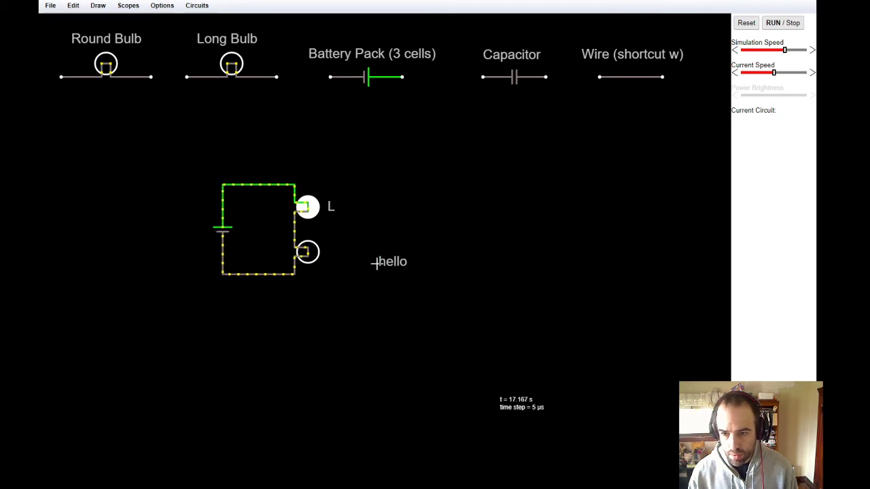
double_click(384, 261)
double_click(410, 210)
text(R)
click(419, 290)
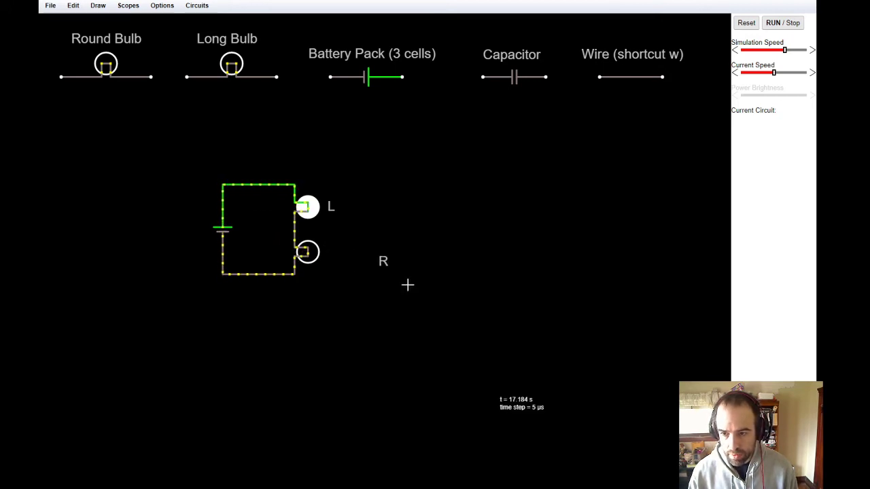
drag(381, 266, 329, 253)
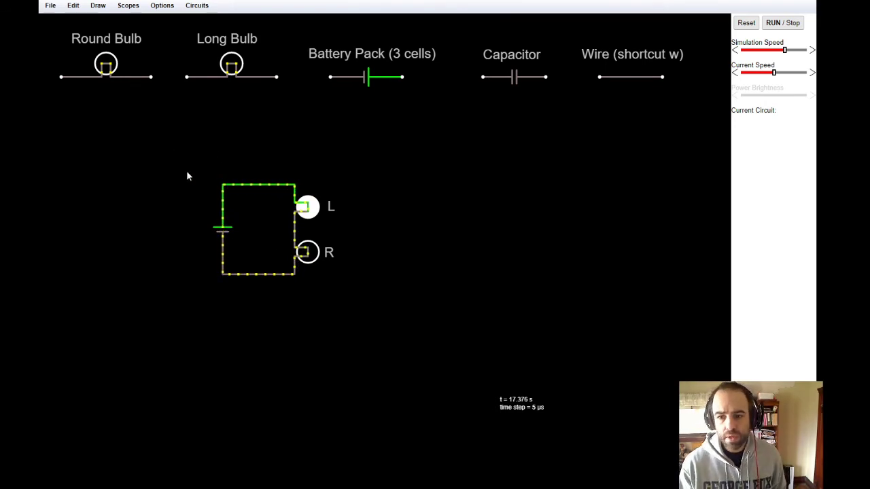
Try the alternate color for volts and power, and turn it back off
drag(190, 195, 179, 249)
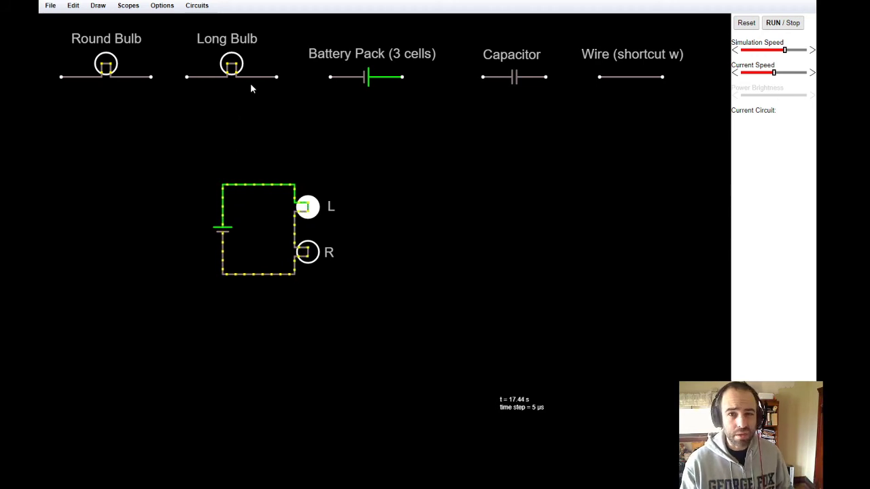
click(199, 5)
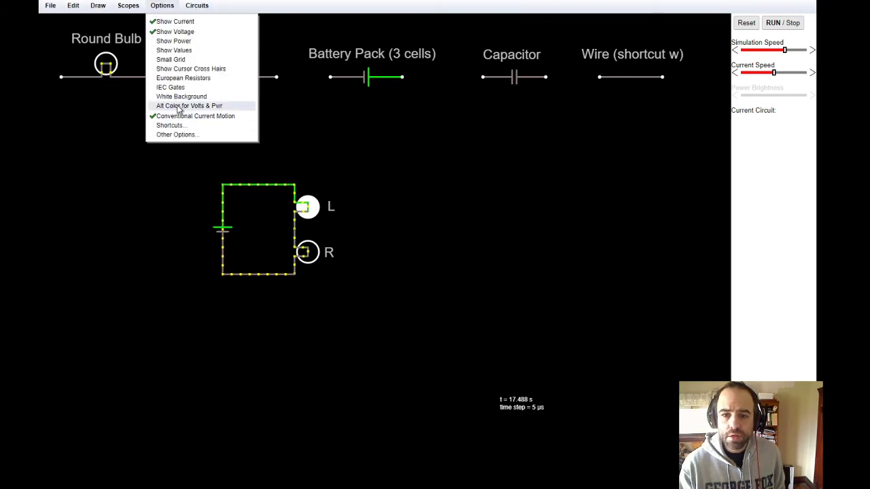
click(177, 107)
click(161, 5)
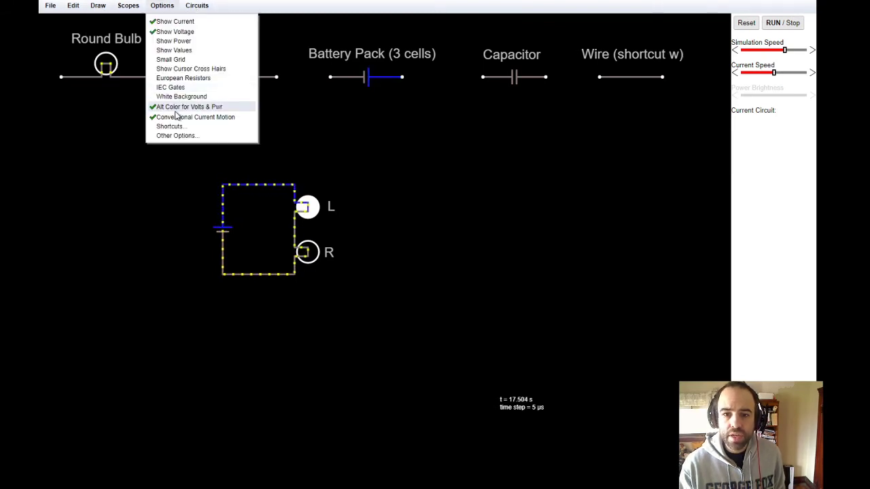
click(177, 106)
Try the white background display option, and turn it back off
click(163, 5)
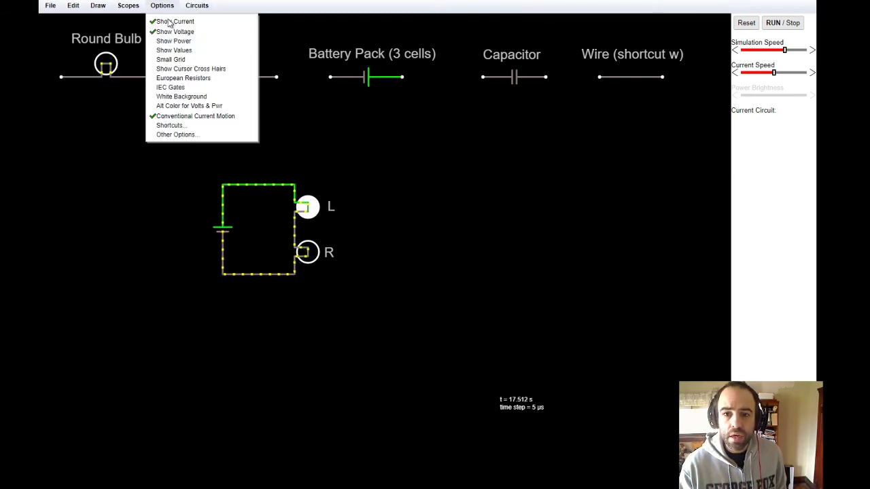
click(183, 97)
click(163, 5)
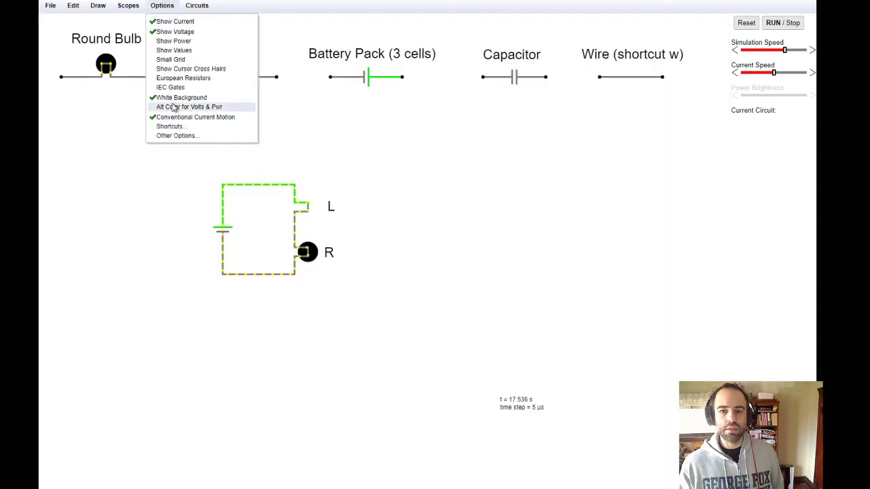
click(172, 99)
click(198, 6)
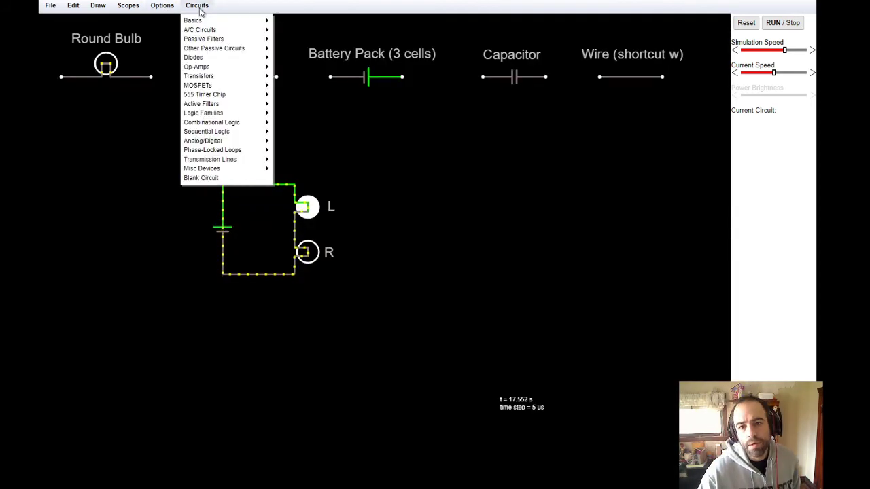
mouse_move(197, 30)
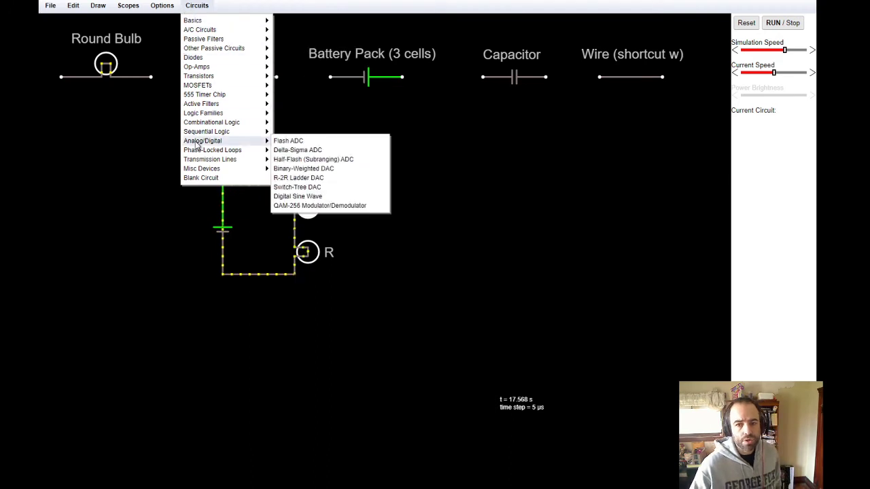
mouse_move(218, 55)
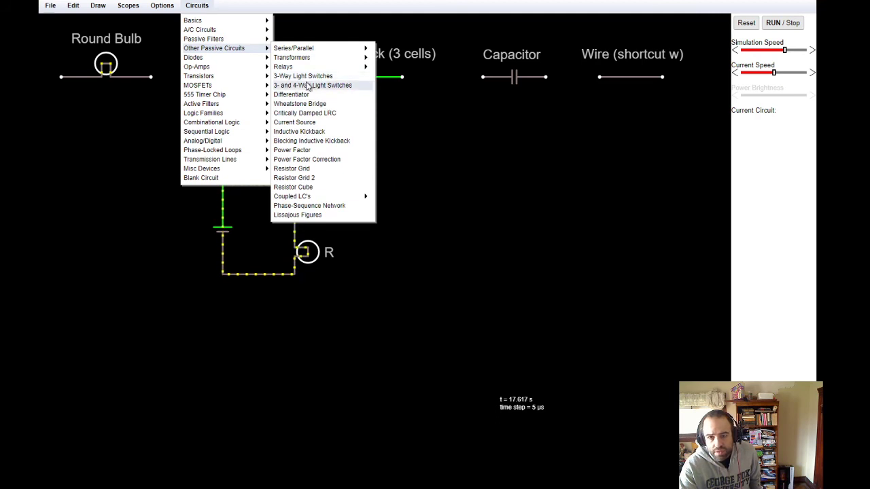
mouse_move(102, 9)
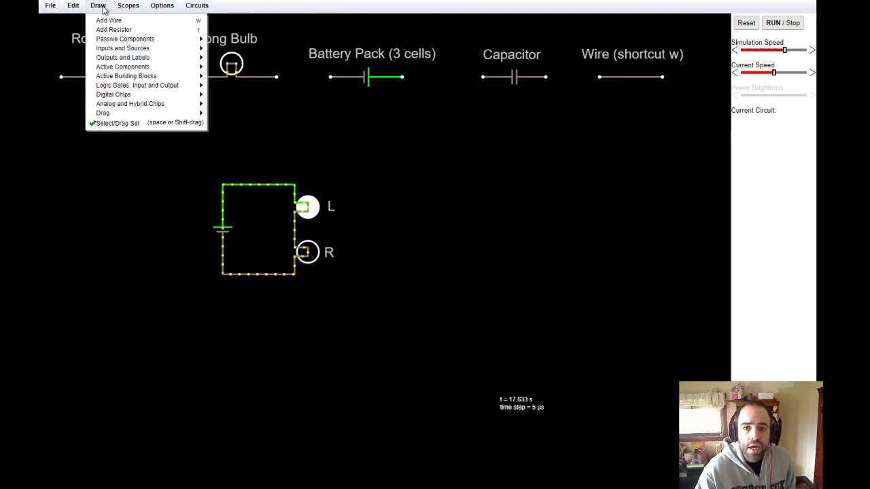
mouse_move(124, 50)
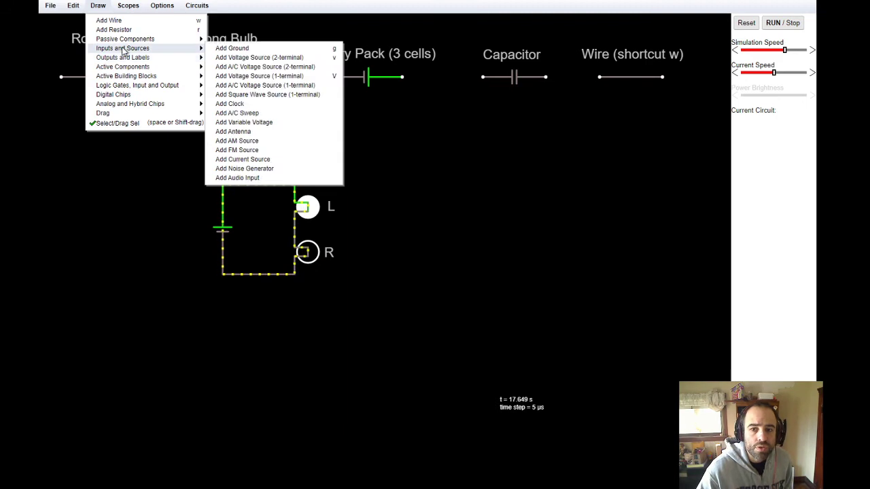
mouse_move(121, 95)
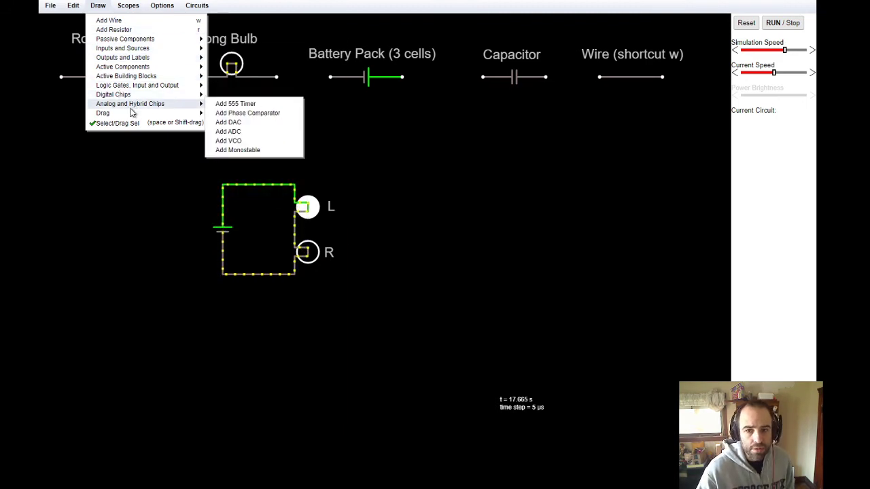
click(102, 9)
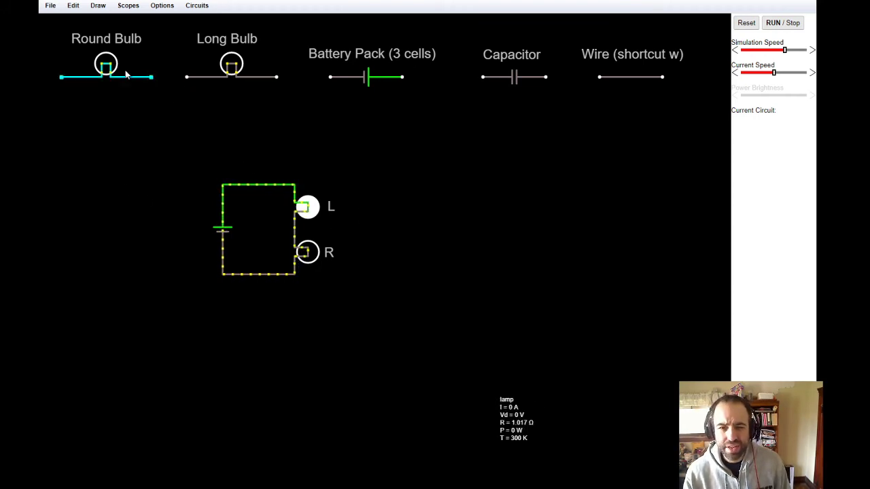
drag(219, 235, 379, 325)
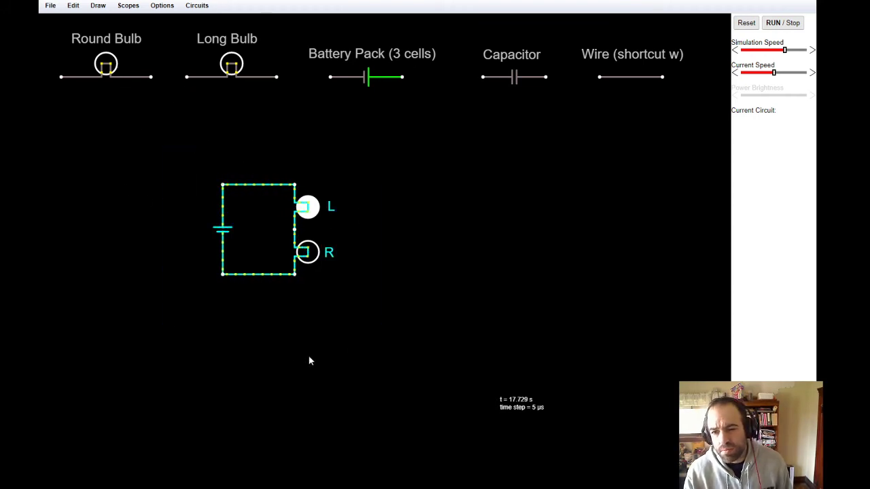
click(377, 246)
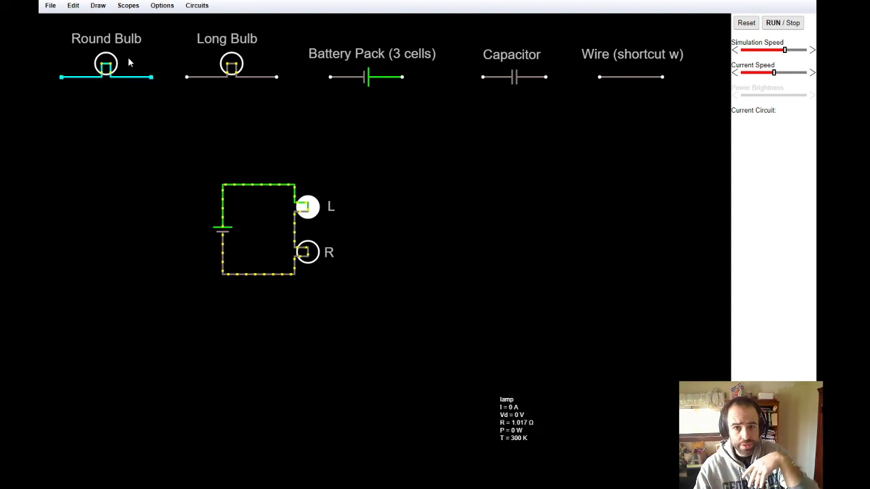
Export the circuit as a link, select the entire generated URL, and close the export dialog
click(52, 7)
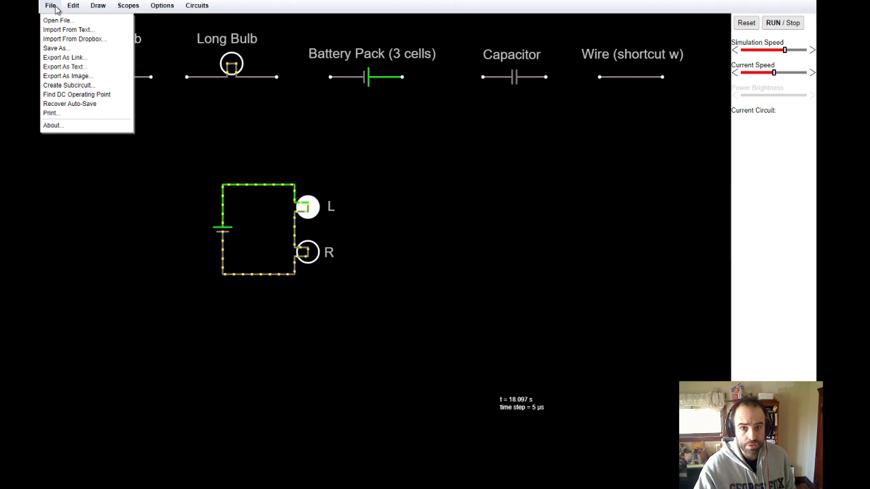
click(88, 59)
click(358, 206)
key(ctrl+a)
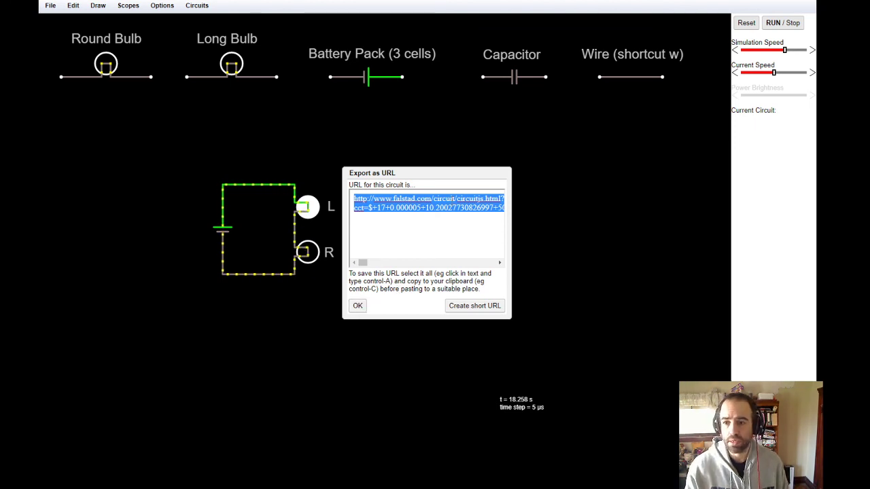
click(359, 306)
Export the circuit as text, look through the generated component lines, and close the export dialog
click(51, 5)
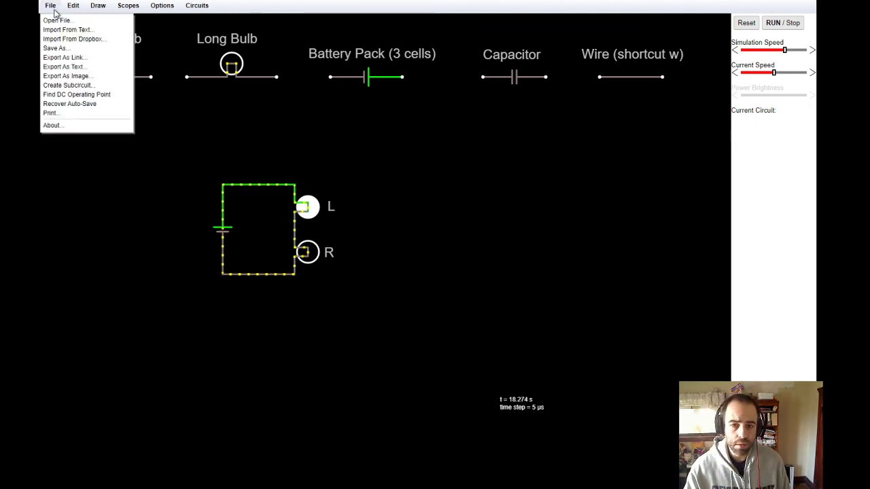
click(64, 67)
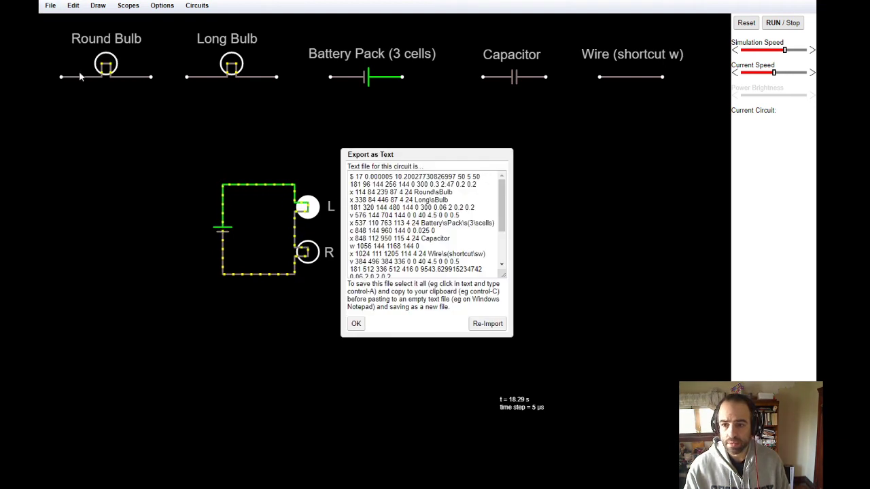
triple_click(401, 238)
click(358, 324)
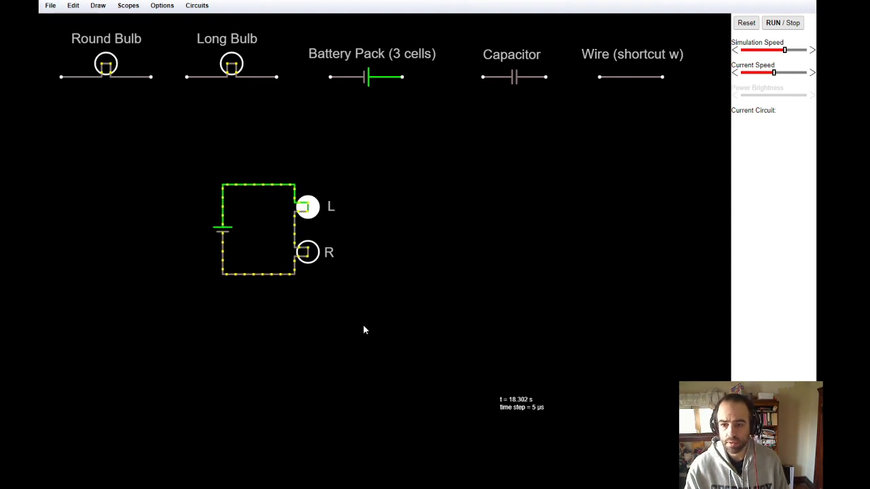
click(50, 5)
click(58, 68)
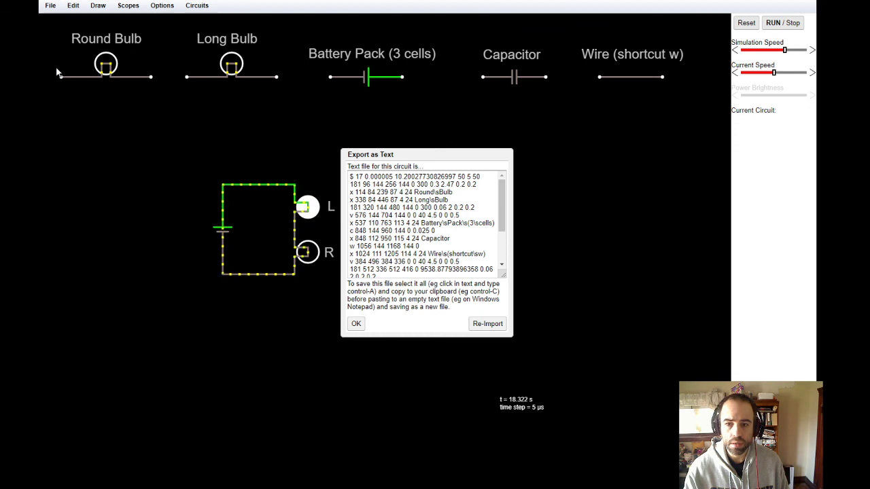
scroll(414, 234, down, 3)
scroll(414, 234, up, 3)
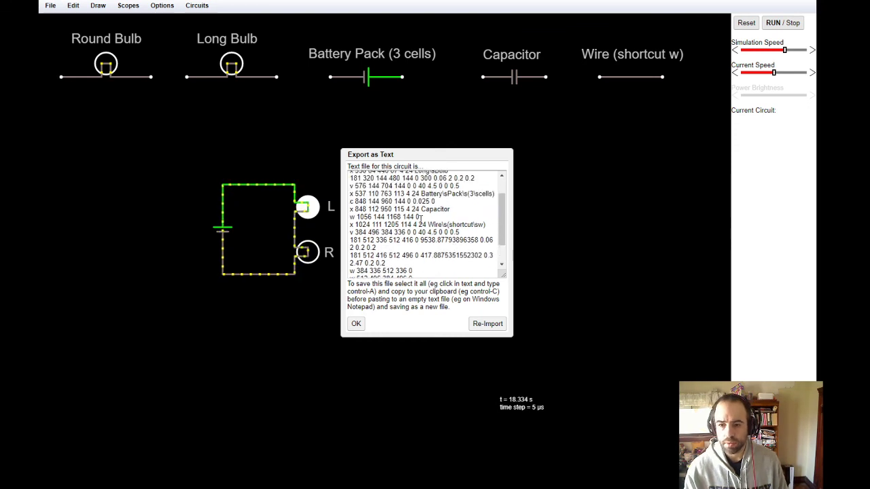
click(356, 324)
Bring up the local file export for the circuit and dismiss it without downloading the file
click(50, 5)
click(59, 47)
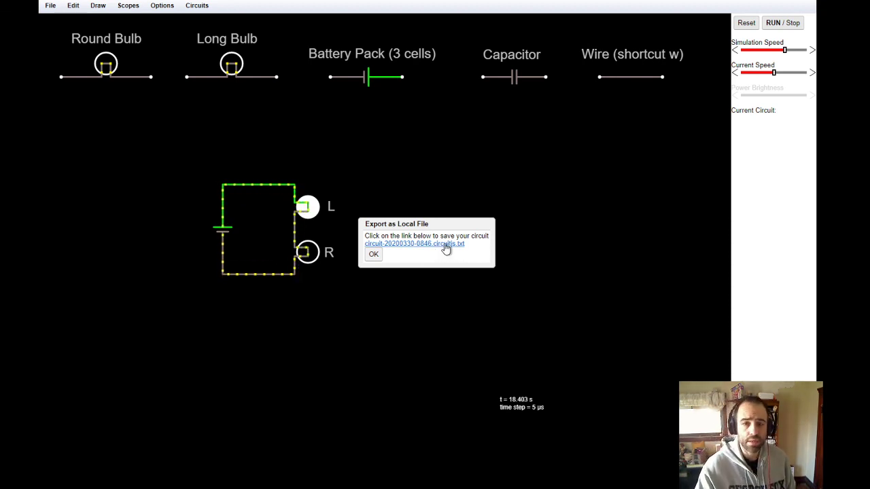
click(374, 254)
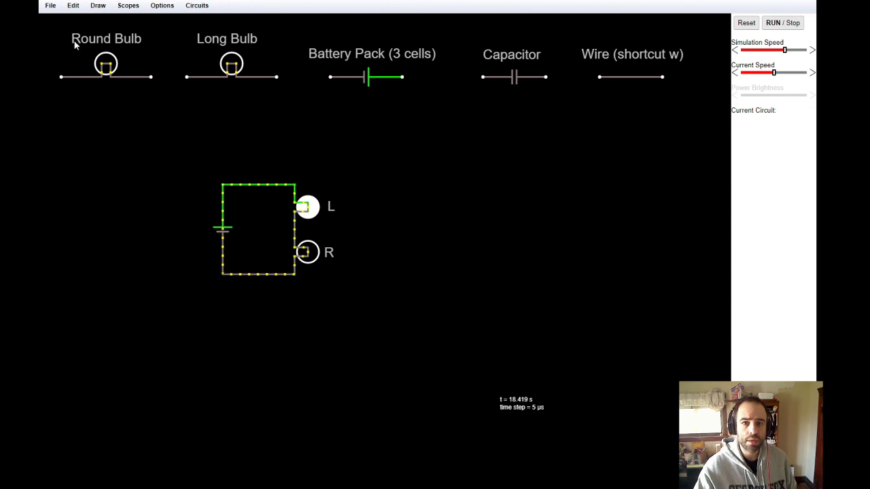
Export the circuit as an image, save it as image.png, and close the export dialog
click(51, 5)
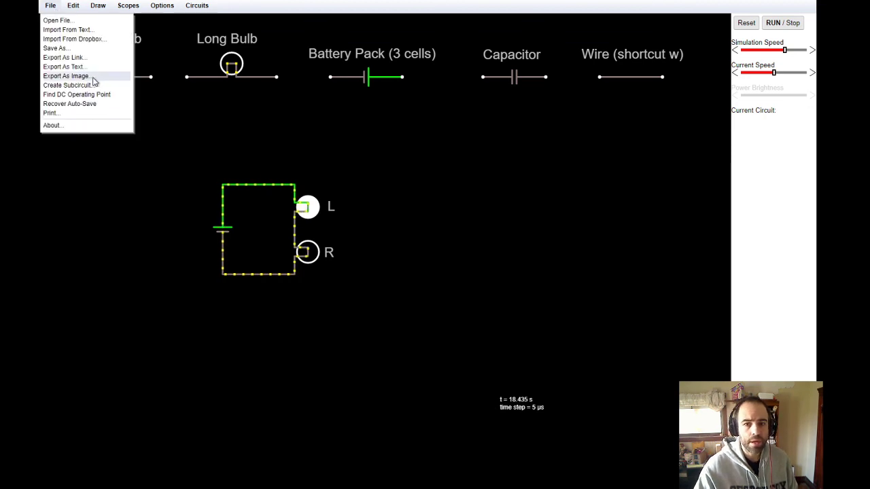
click(66, 76)
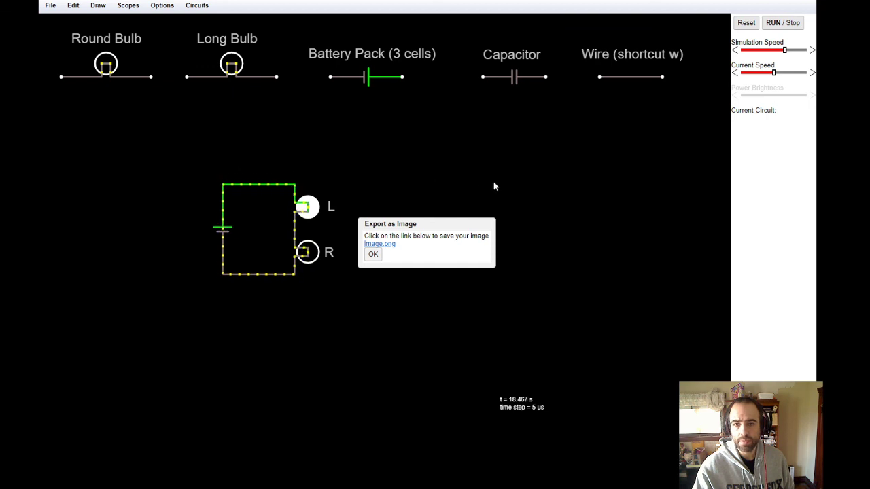
click(392, 245)
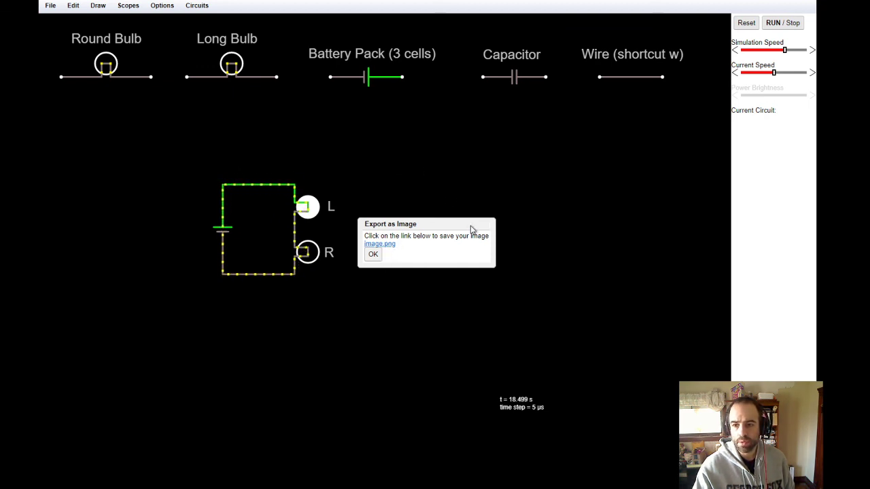
click(376, 256)
click(57, 9)
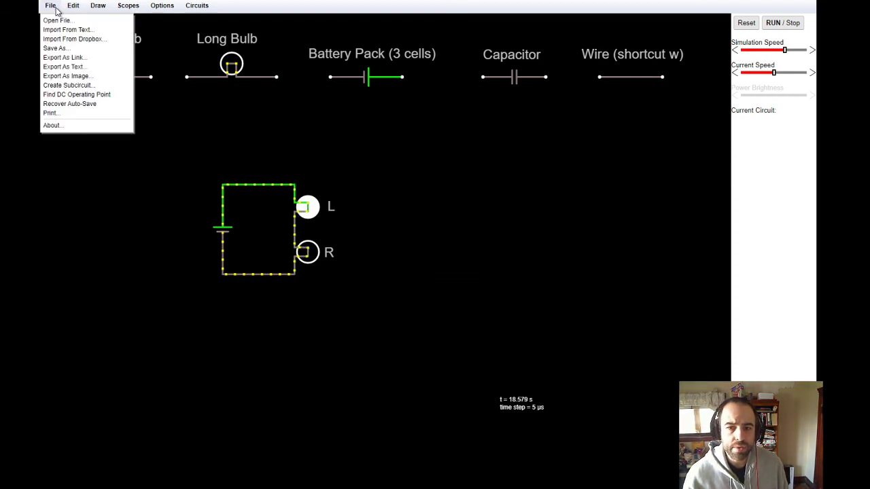
click(316, 448)
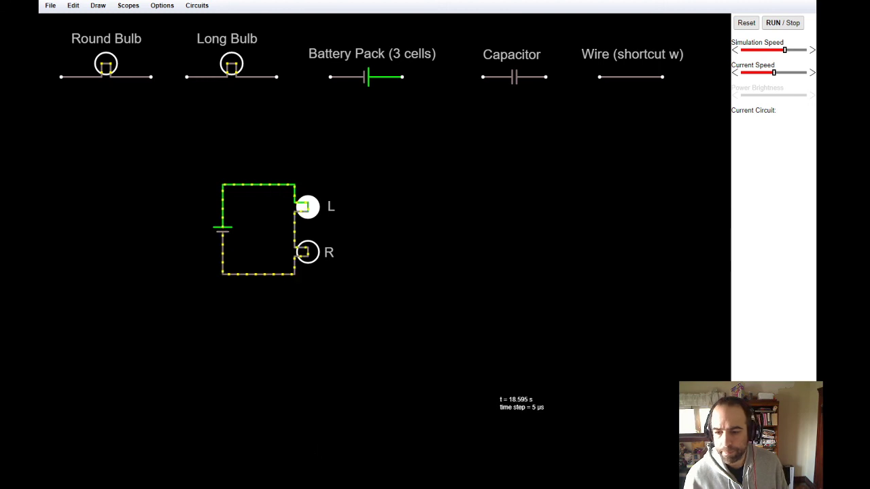